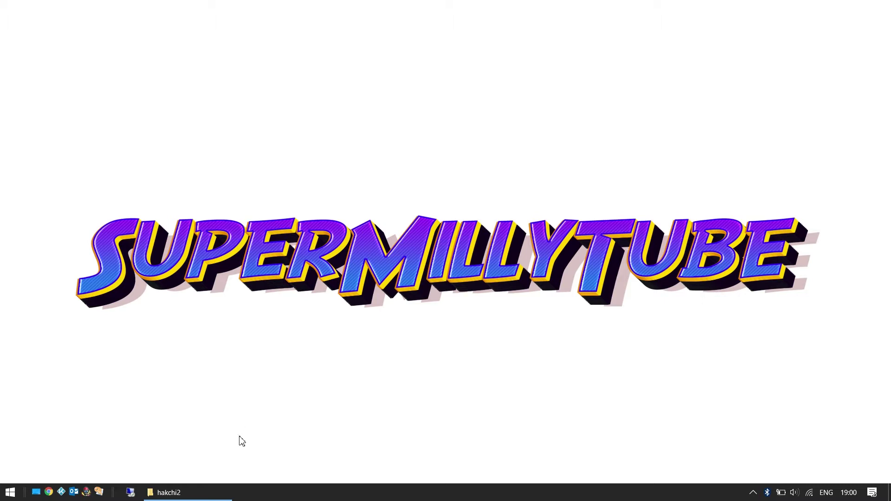
# Step: Restore the hakchi2 folder window and launch hakchi.exe to open hakchi2 v2.05b
pyautogui.click(201, 494)
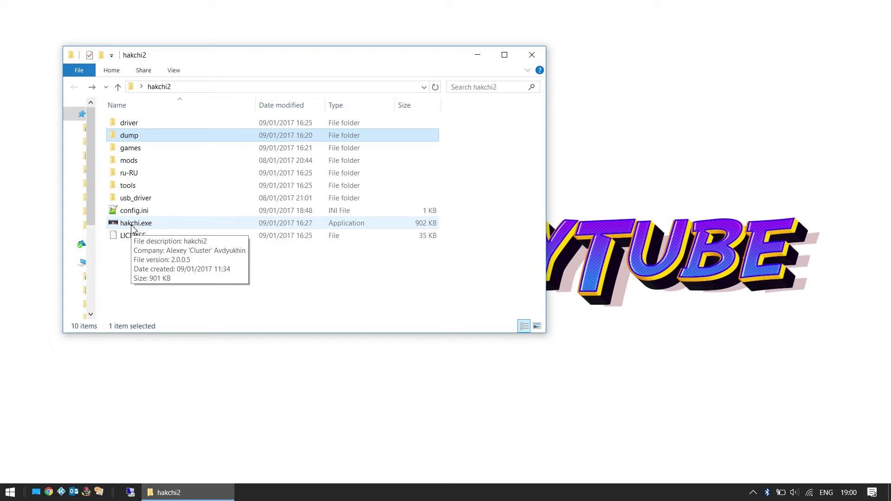
pyautogui.doubleClick(132, 223)
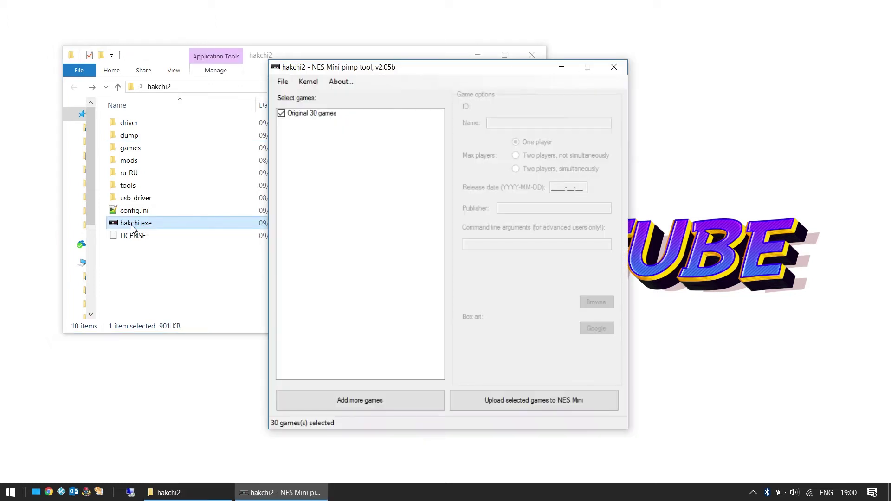
# Step: Minimize the folder window and move the hakchi2 window slightly left and up on the desktop
pyautogui.click(478, 55)
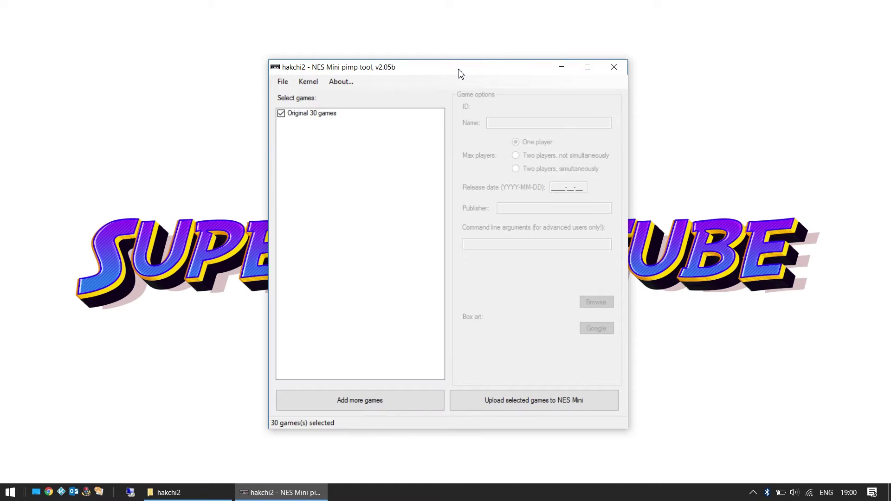
pyautogui.moveTo(461, 74); pyautogui.dragTo(442, 78)
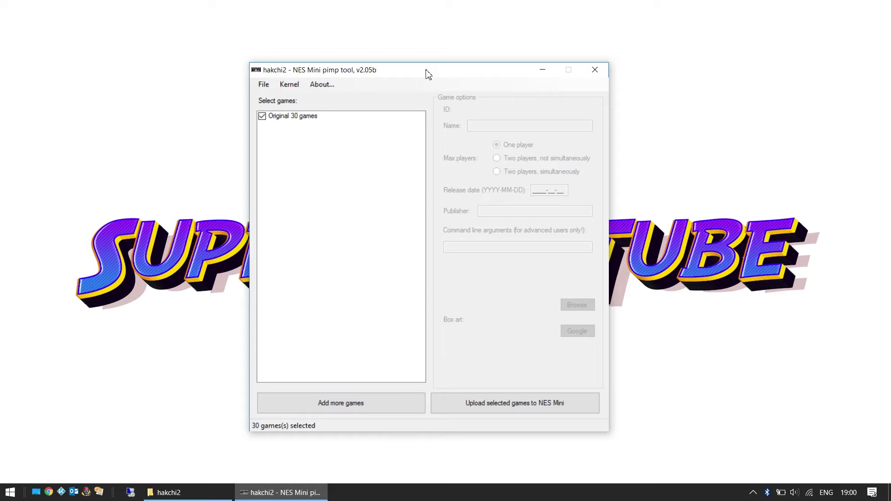
pyautogui.moveTo(411, 75); pyautogui.dragTo(413, 70)
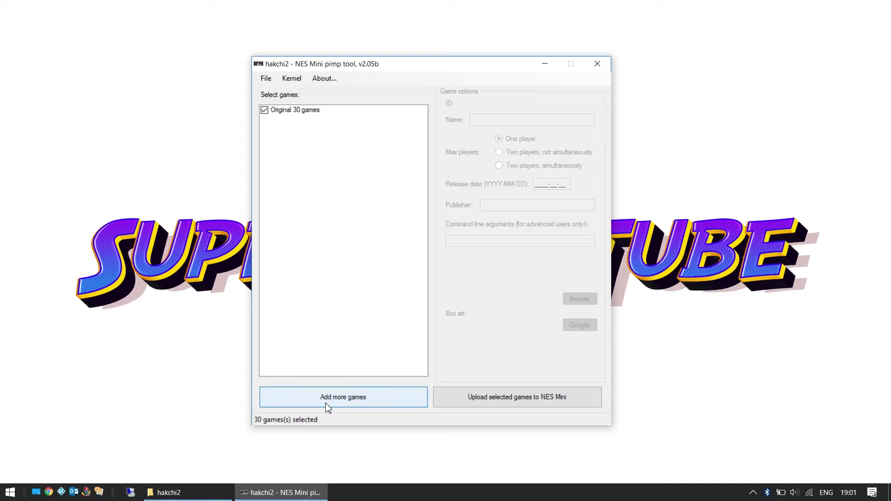
# Step: Add the DuckTales and Ms. Pac-Man .nes ROMs from hakchi2 > games, giving 32 selected games
pyautogui.click(356, 404)
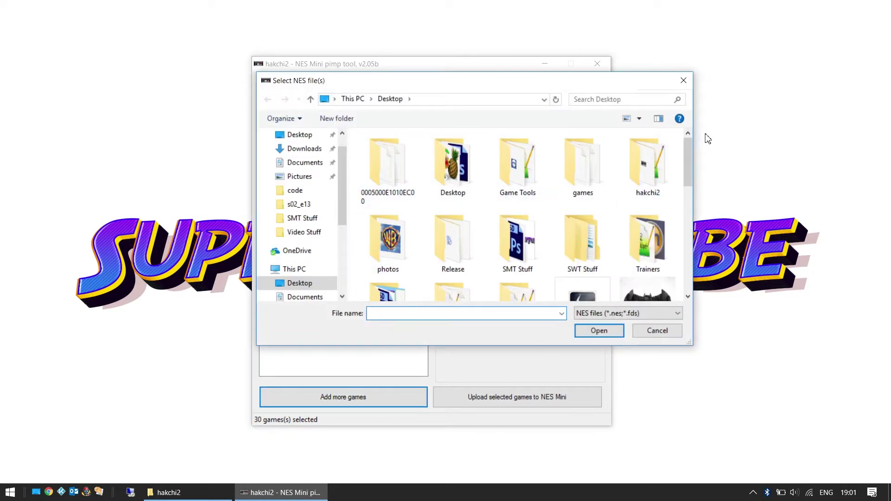
pyautogui.doubleClick(629, 169)
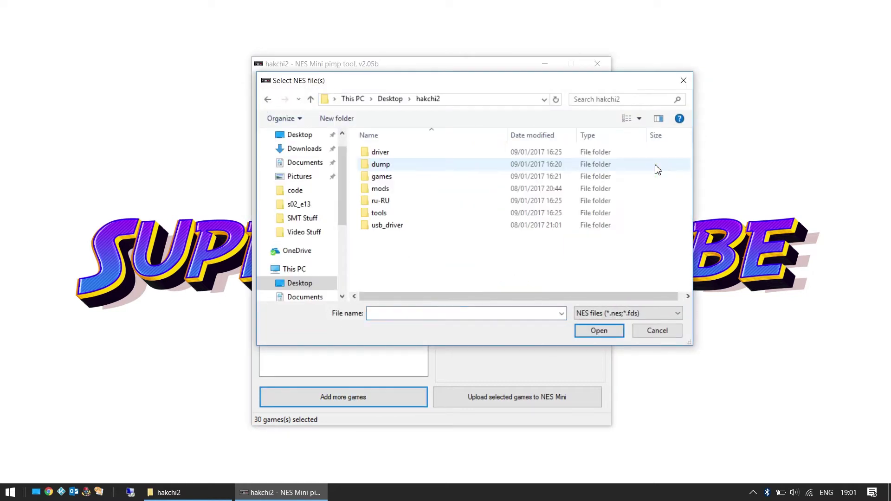
pyautogui.doubleClick(444, 179)
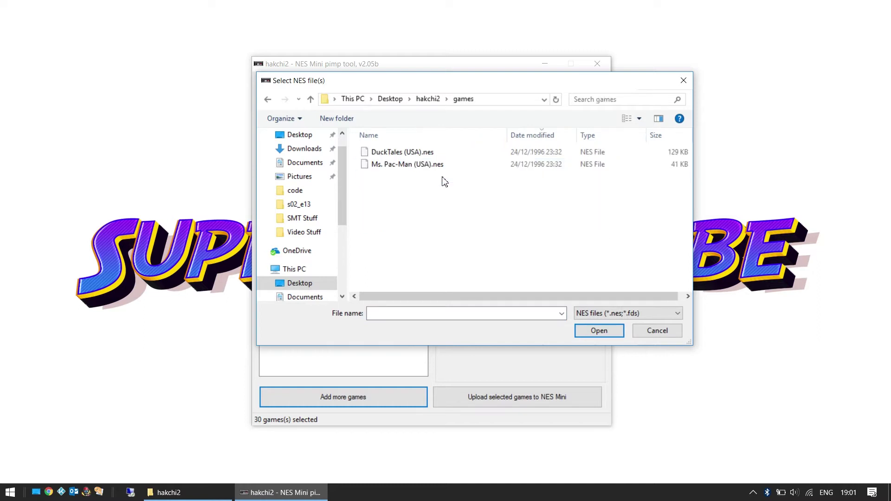
pyautogui.click(406, 168)
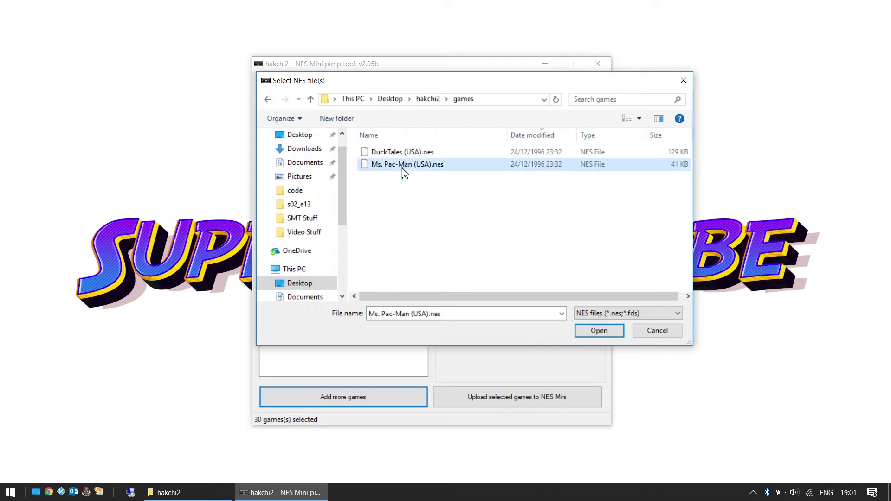
pyautogui.keyDown('shift'); pyautogui.click(407, 154); pyautogui.keyUp('shift')
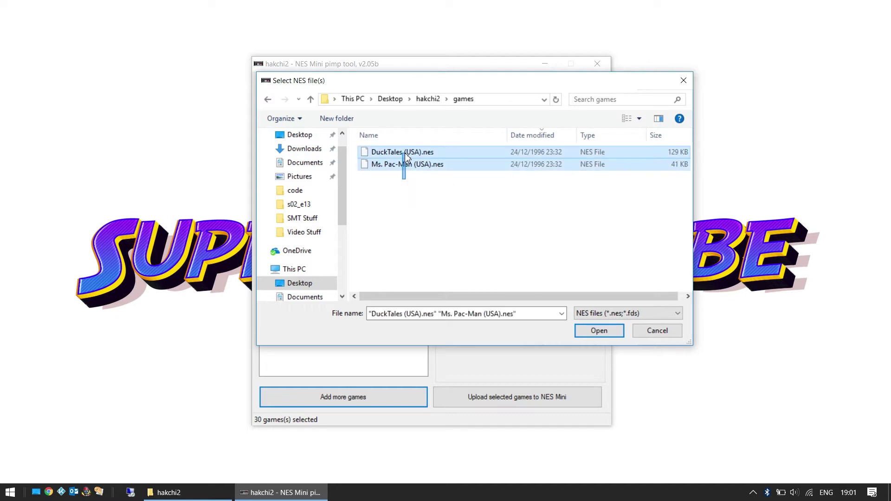
pyautogui.click(598, 332)
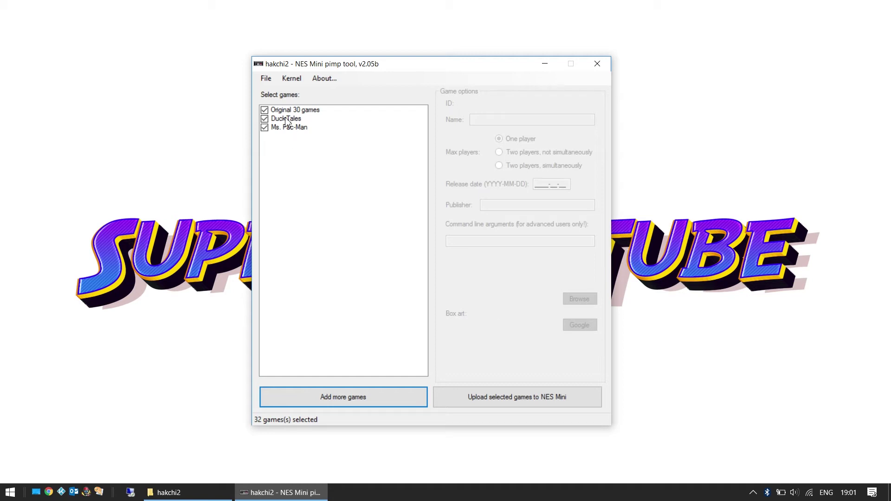
# Step: Change DuckTales' publisher from NINTENDO to Capcom
pyautogui.click(286, 119)
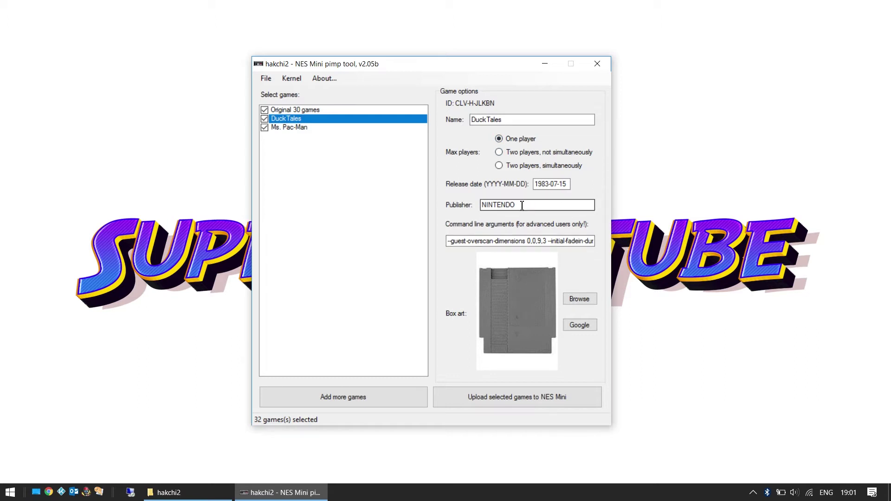
pyautogui.moveTo(523, 206); pyautogui.dragTo(468, 210)
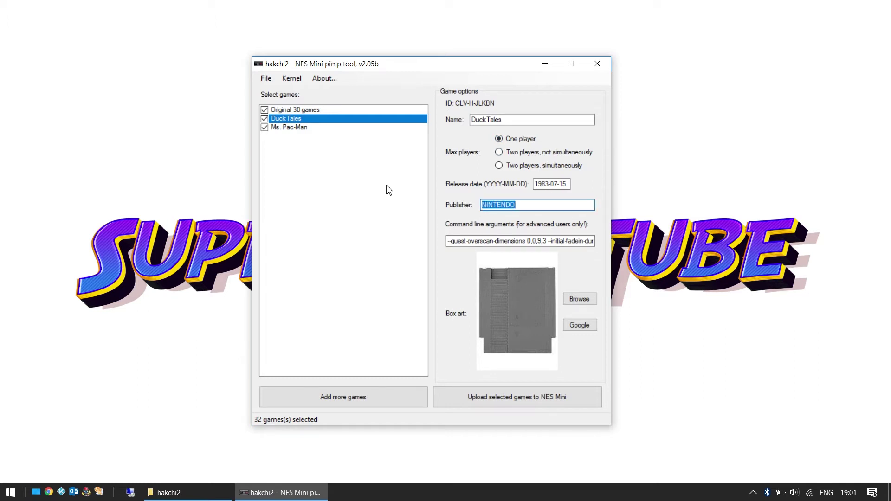
pyautogui.write('Capcom')
# Step: Use the first Google search result as DuckTales' box art
pyautogui.click(580, 326)
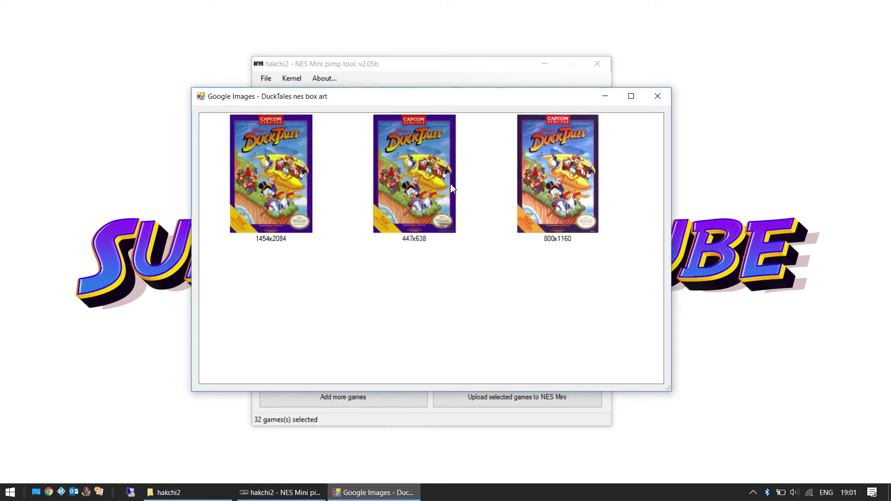
pyautogui.doubleClick(269, 166)
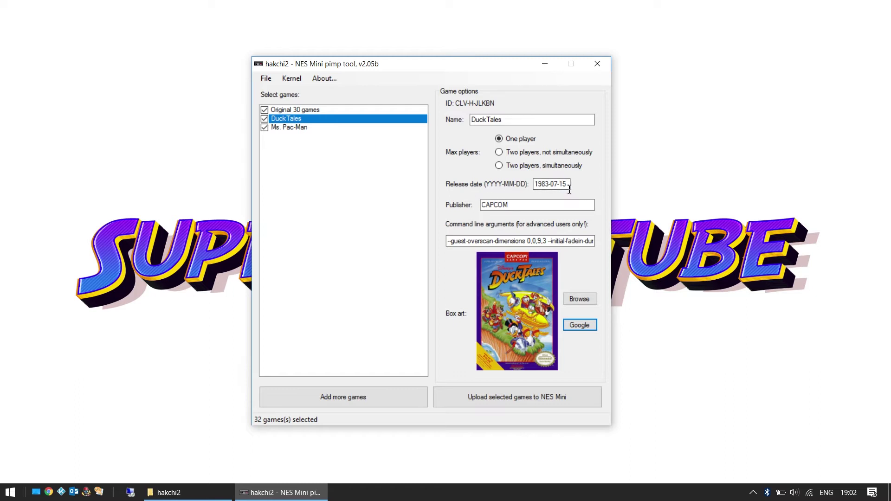
pyautogui.click(569, 186)
# Step: Use the first Tengen cover from Google as Ms. Pac-Man's box art
pyautogui.click(283, 128)
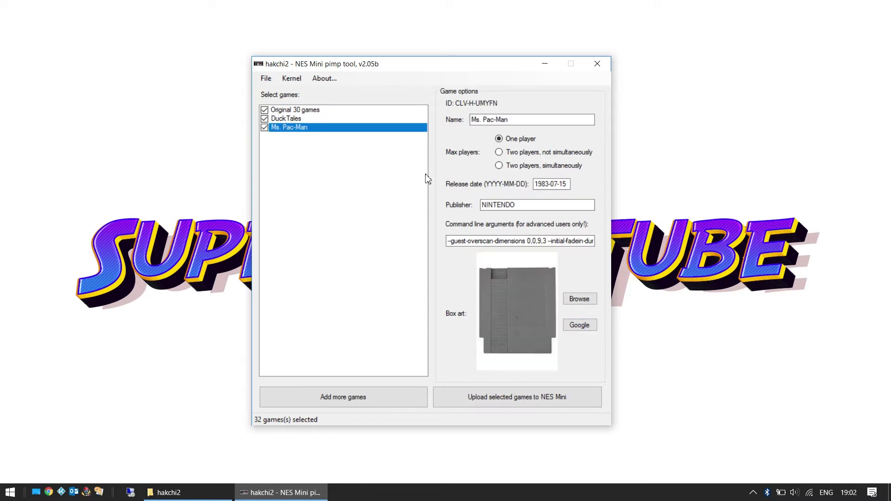
pyautogui.click(578, 329)
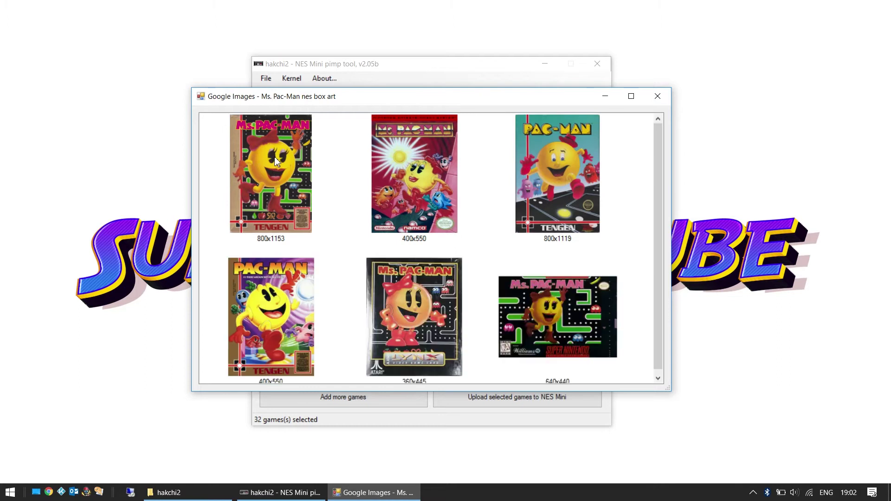
pyautogui.doubleClick(274, 157)
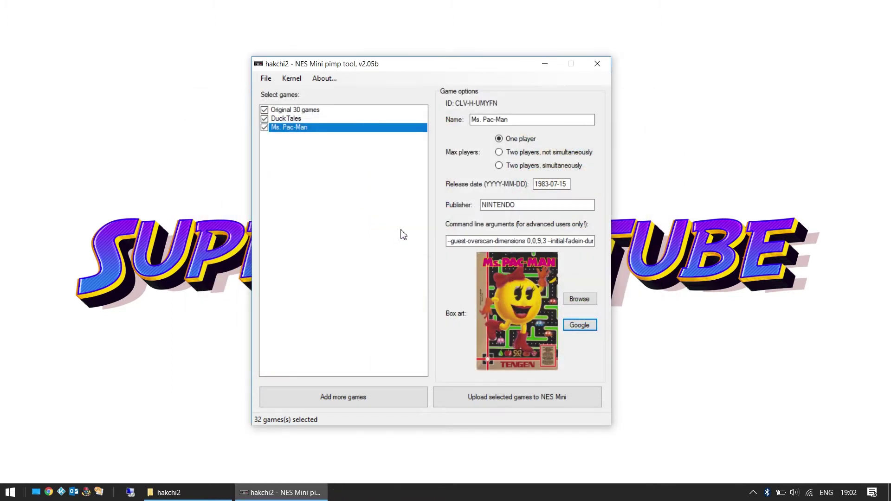
# Step: Change Ms. Pac-Man's publisher to tengen, then review DuckTales' and Ms. Pac-Man's details
pyautogui.moveTo(541, 205); pyautogui.dragTo(461, 217)
pyautogui.write('tengen')
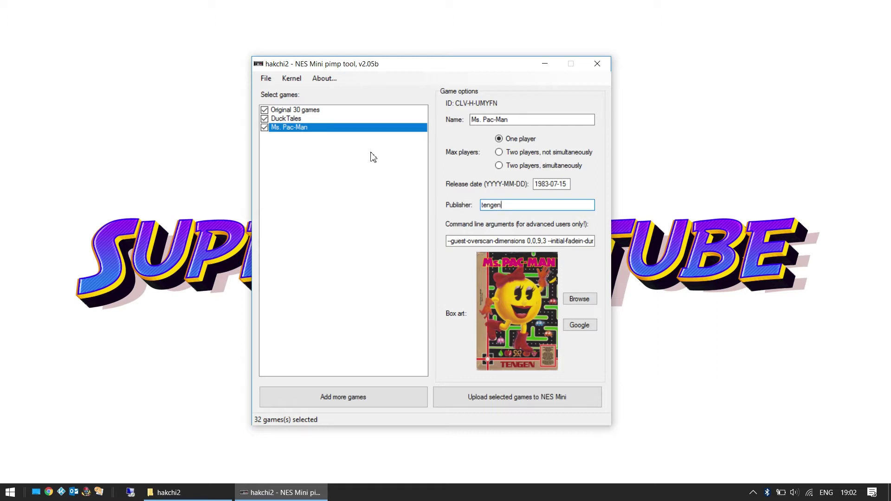
pyautogui.click(293, 120)
pyautogui.click(294, 129)
pyautogui.click(291, 119)
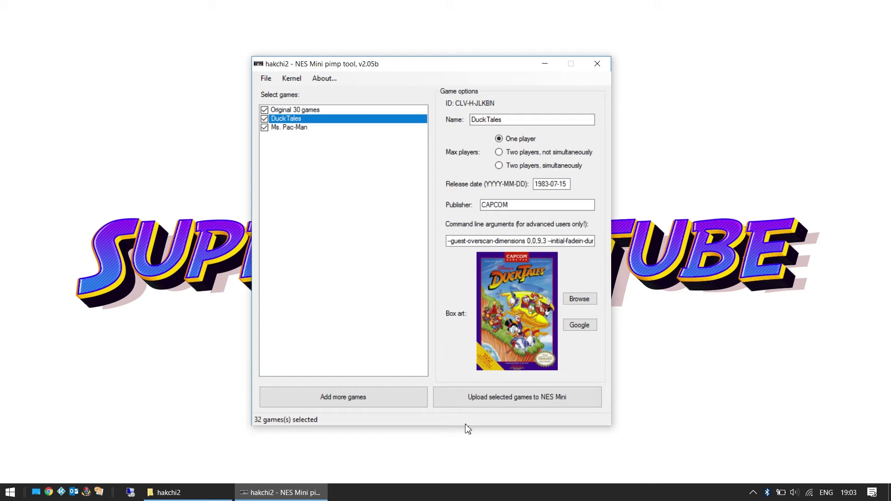
# Step: Start uploading the selected games and agree to dump the NES Mini kernel first
pyautogui.click(497, 406)
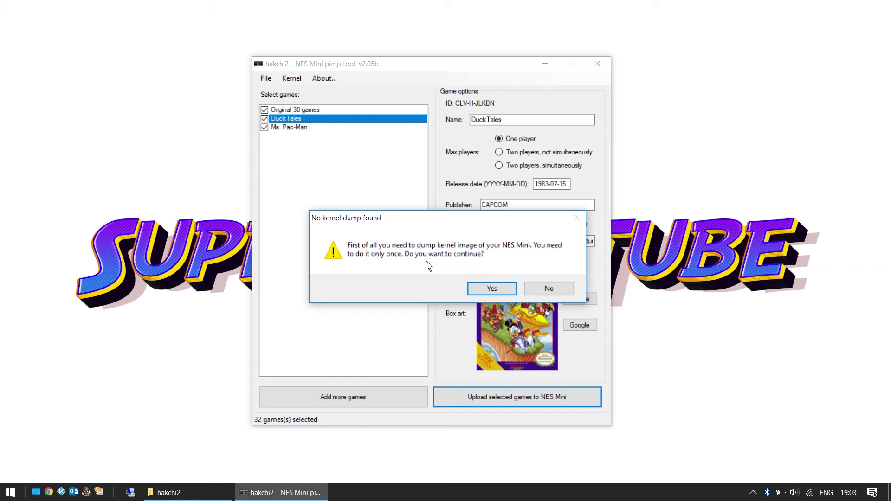
pyautogui.click(491, 290)
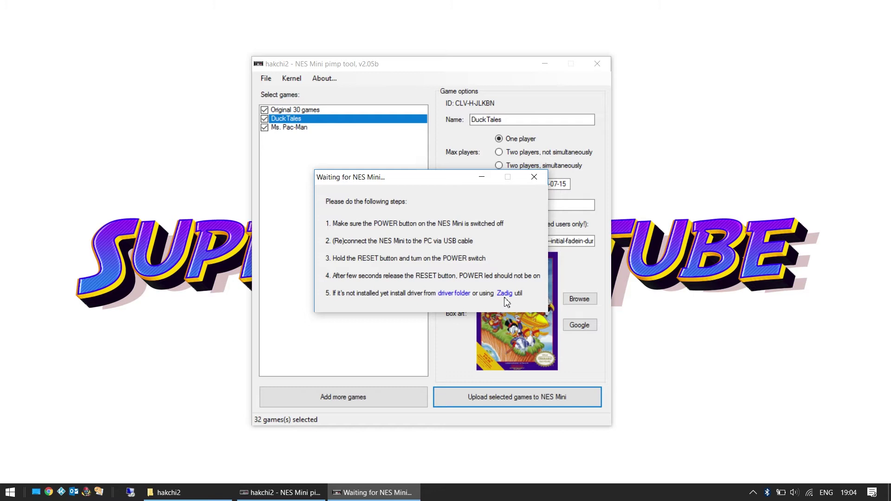
# Step: Look inside the hakchi2 driver folder in File Explorer, then close the folder window
pyautogui.click(179, 495)
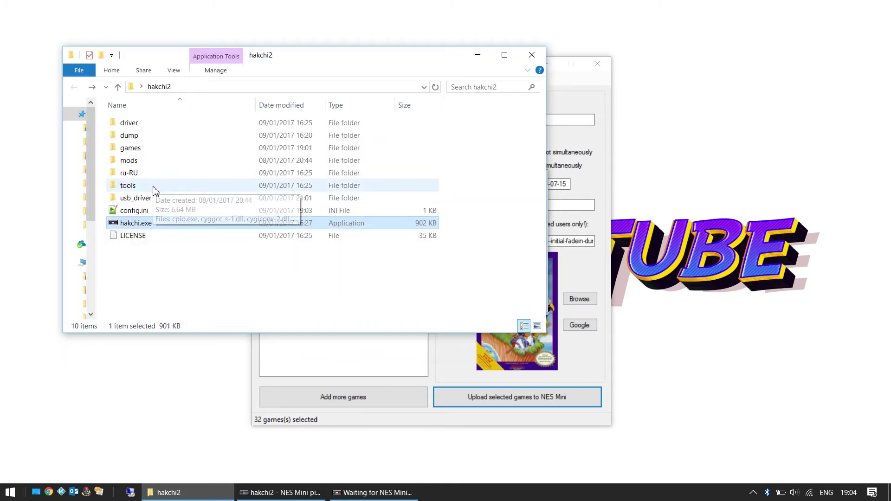
pyautogui.moveTo(304, 56); pyautogui.dragTo(762, 88)
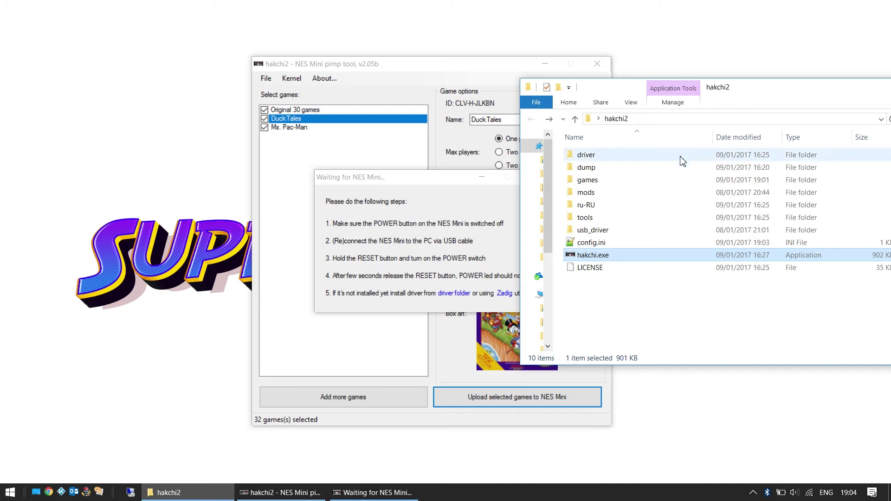
pyautogui.doubleClick(655, 156)
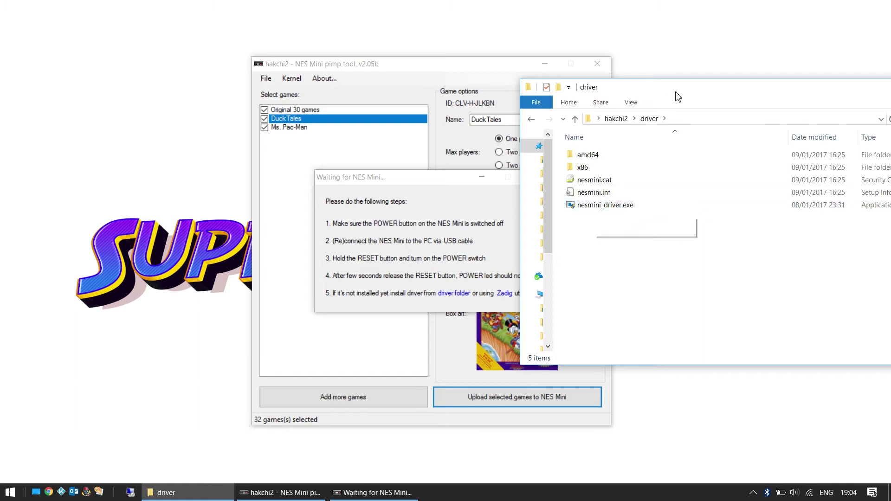
pyautogui.moveTo(687, 91); pyautogui.dragTo(332, 88)
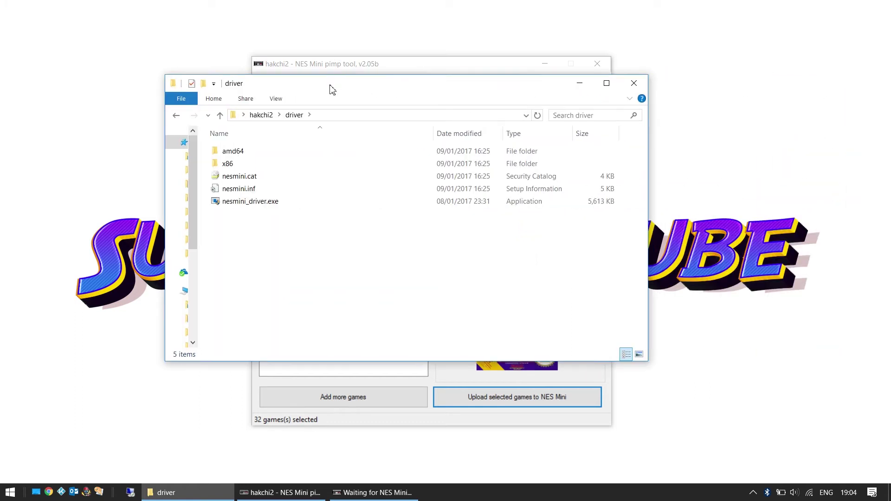
pyautogui.click(634, 84)
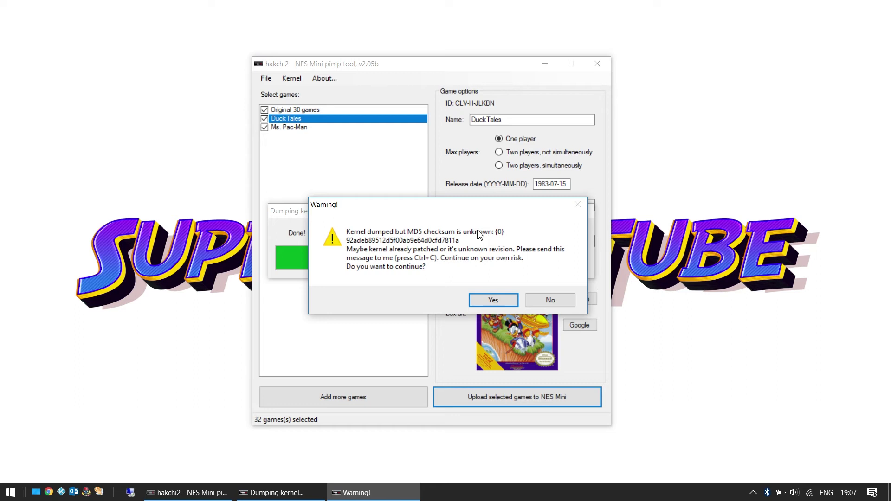
# Step: Accept the unknown MD5 checksum warning after the kernel dump to continue
pyautogui.click(485, 306)
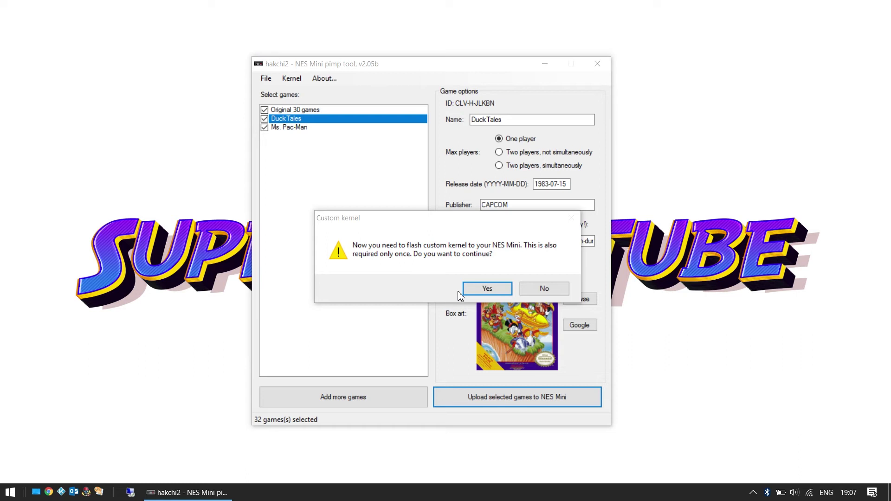
# Step: Flash the custom kernel onto the NES Mini and acknowledge the Congratulations message
pyautogui.click(483, 288)
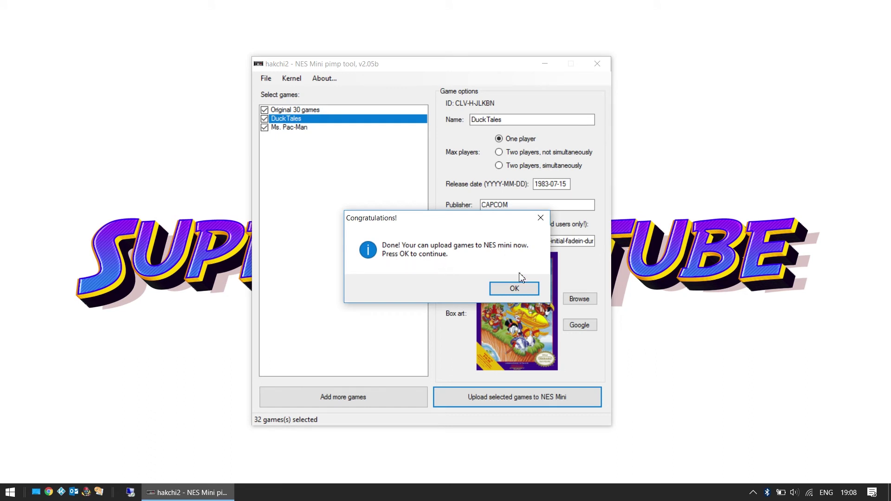
pyautogui.click(516, 291)
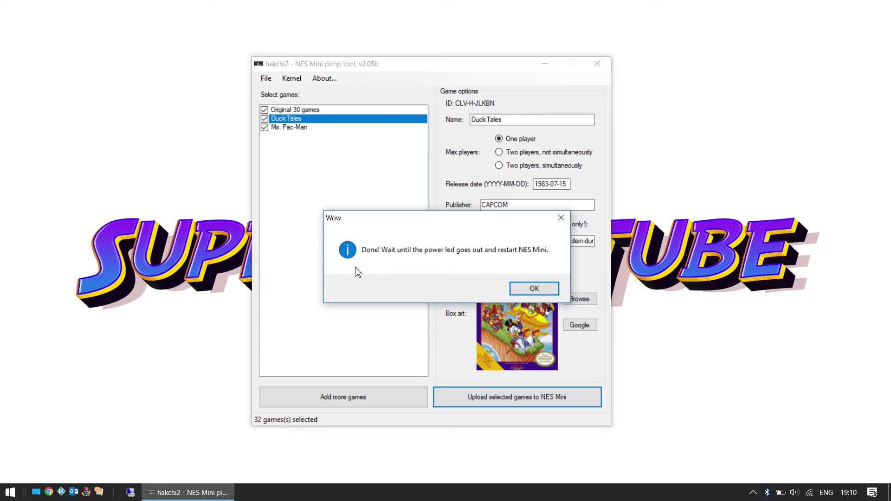
# Step: Dismiss the upload-complete Wow message
pyautogui.click(534, 292)
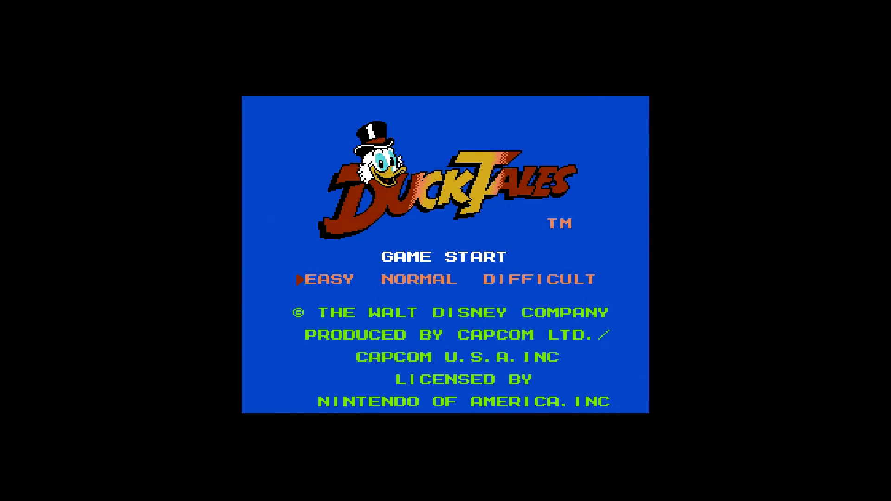
# Step: Start DuckTales on DIFFICULT and hop Scrooge back onto the first jungle bush
pyautogui.press('Right')
pyautogui.press('Return')
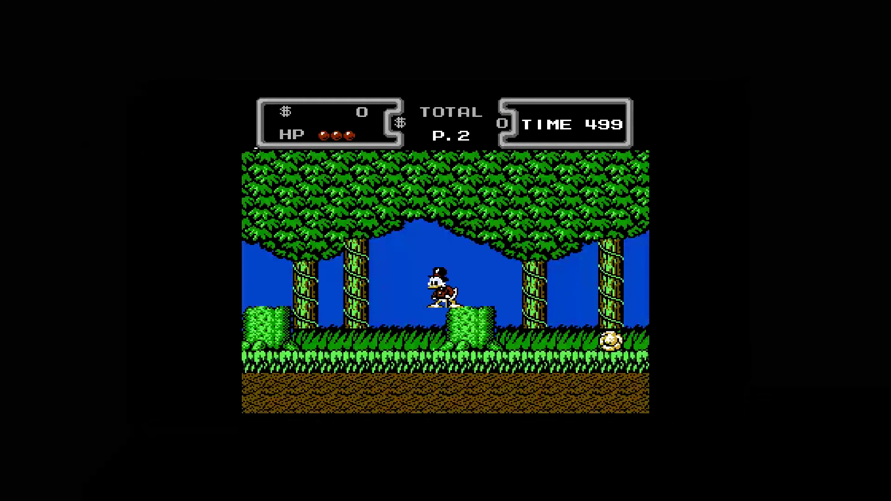
pyautogui.press('Left')
pyautogui.press('x')
pyautogui.press('Right')
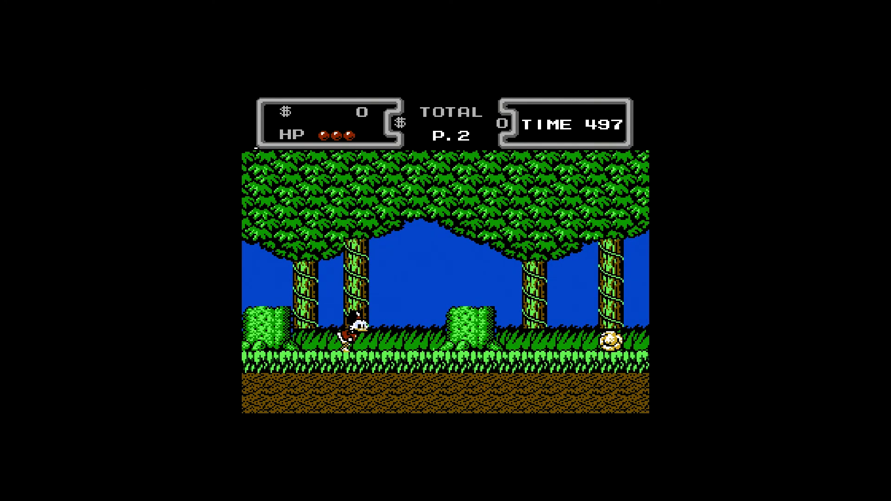
pyautogui.press('x')
# Step: Run Scrooge right through the jungle, jumping past the gorilla
pyautogui.press('Right')
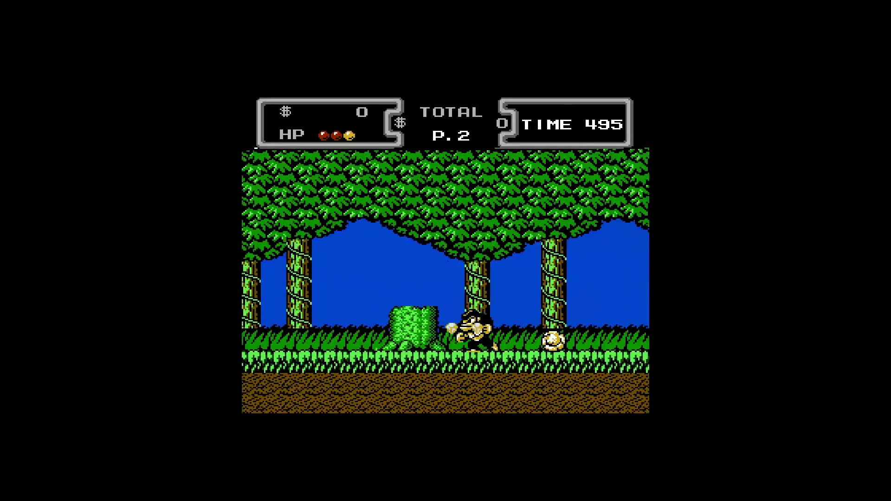
pyautogui.press('Right')
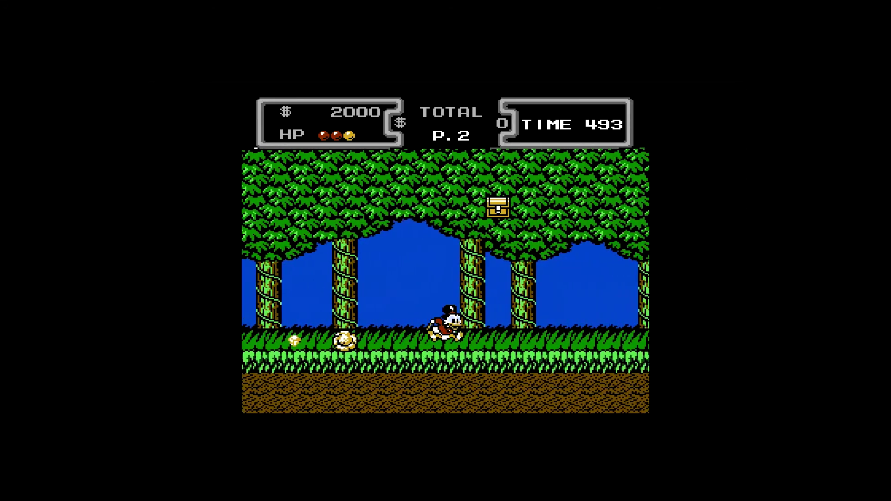
pyautogui.press('x')
pyautogui.press('Right')
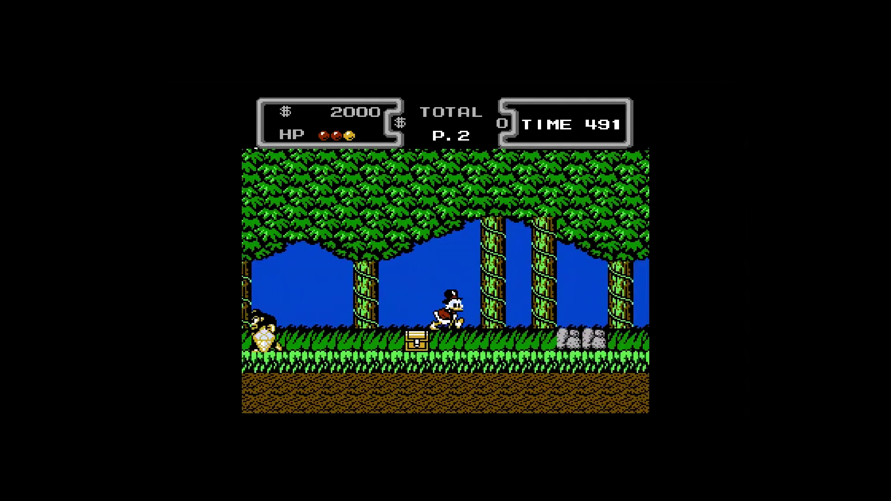
pyautogui.press('Right')
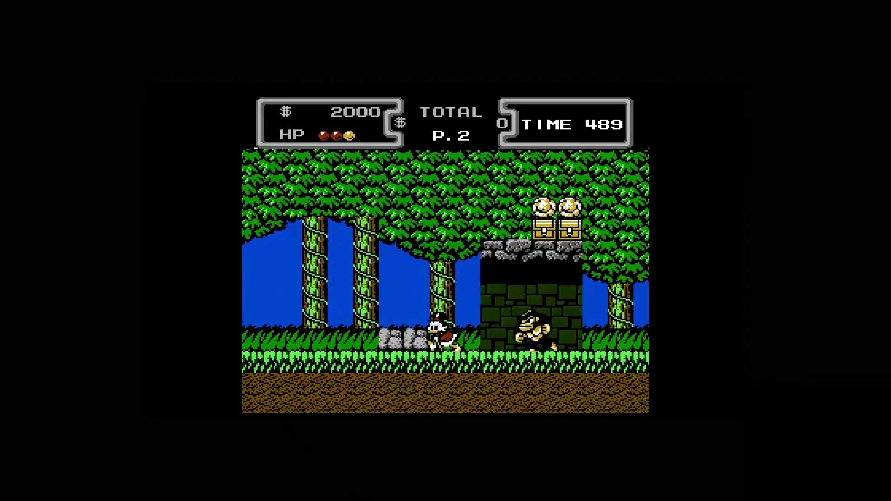
pyautogui.press('Right')
pyautogui.press('x')
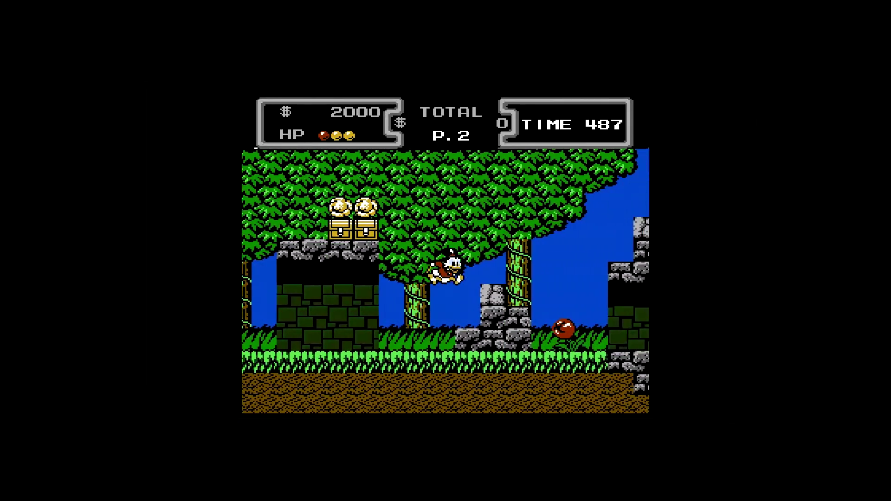
# Step: Head back left toward the chests, then leap from the stump into the treetops
pyautogui.press('Left')
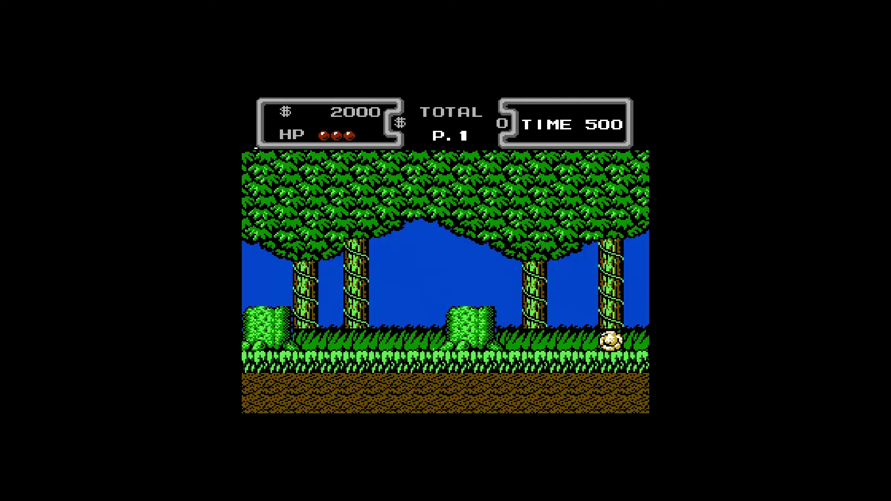
pyautogui.press('Right')
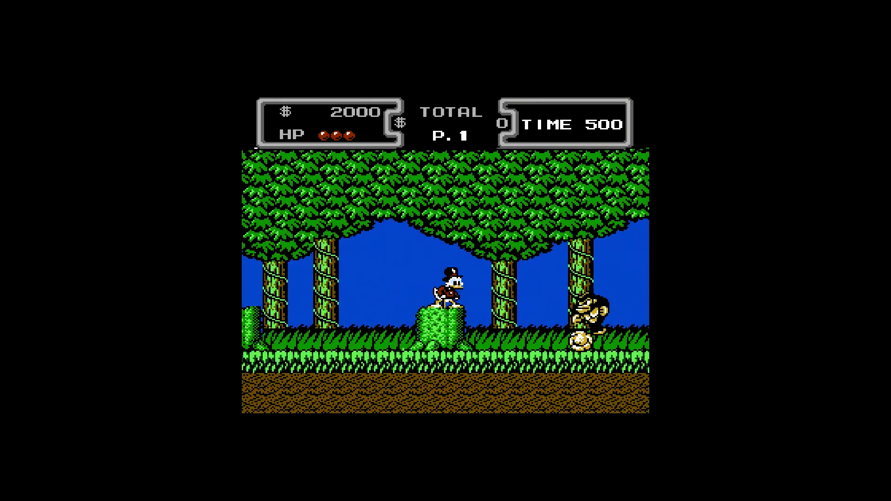
pyautogui.press('z')
pyautogui.press('Right')
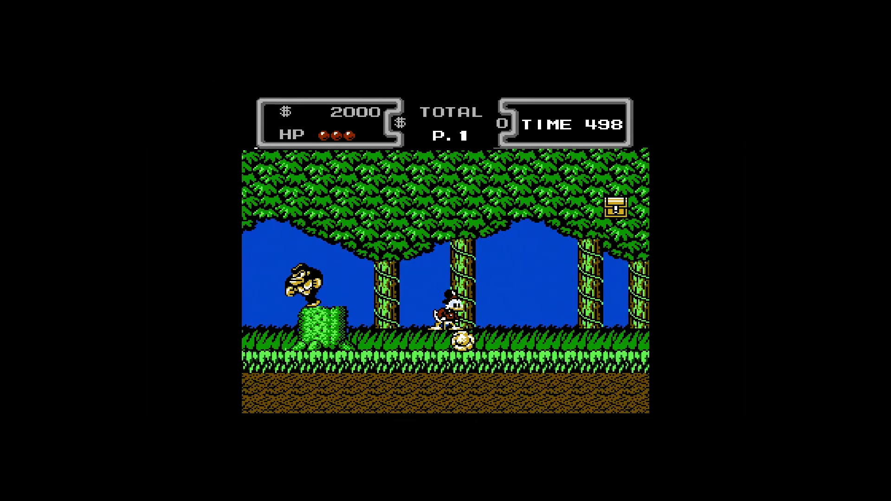
pyautogui.press('Right')
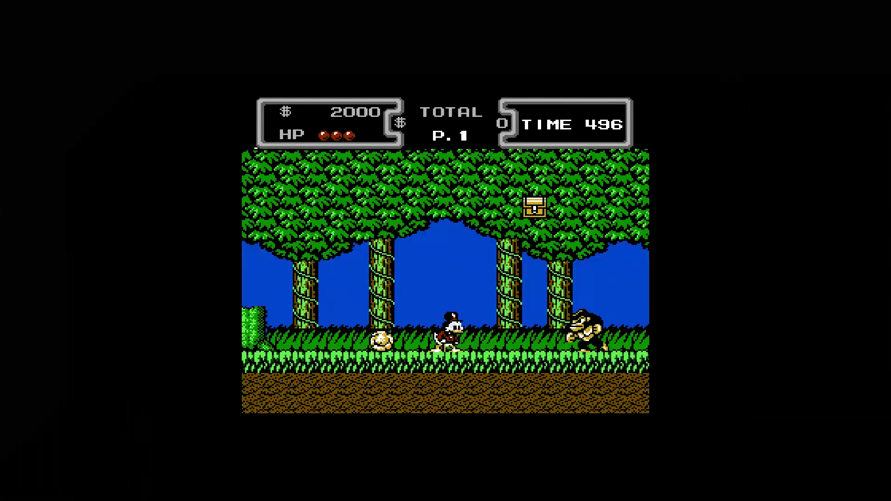
# Step: Check the item panel, then jump left onto the bush and leap high into the canopy
pyautogui.press('Return')
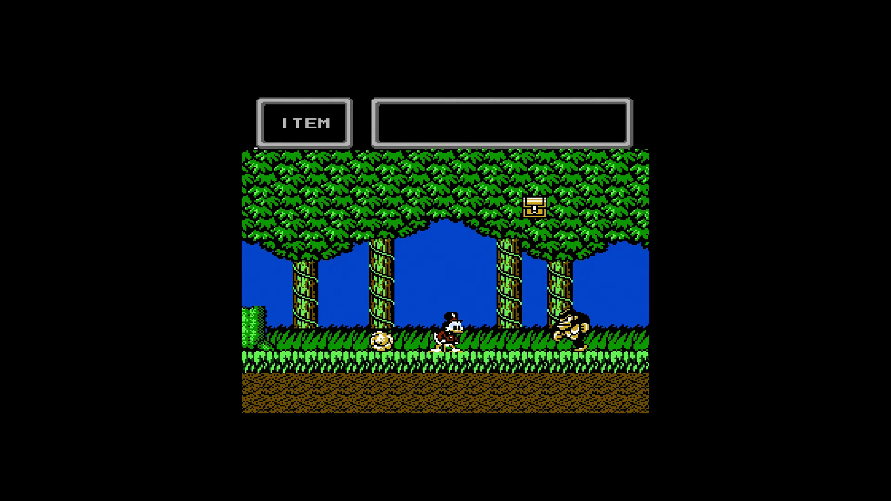
pyautogui.press('Return')
pyautogui.press('Left')
pyautogui.press('z')
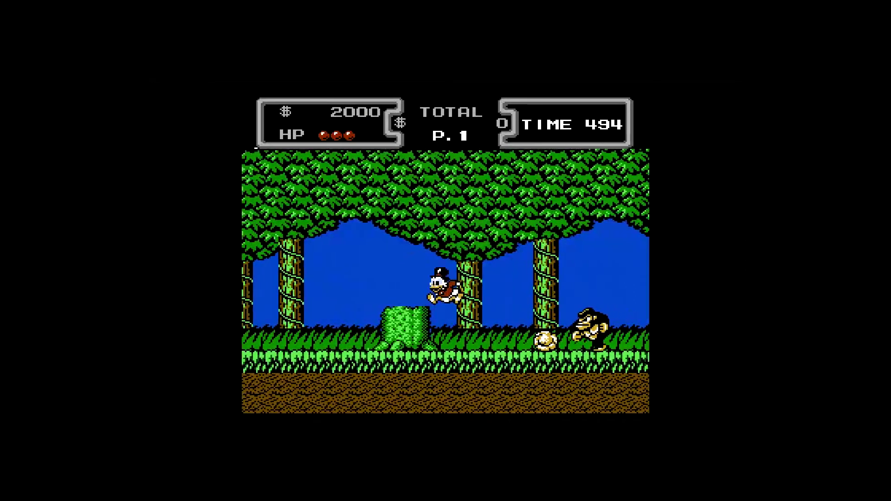
pyautogui.press('Left')
pyautogui.press('Left')
pyautogui.press('z')
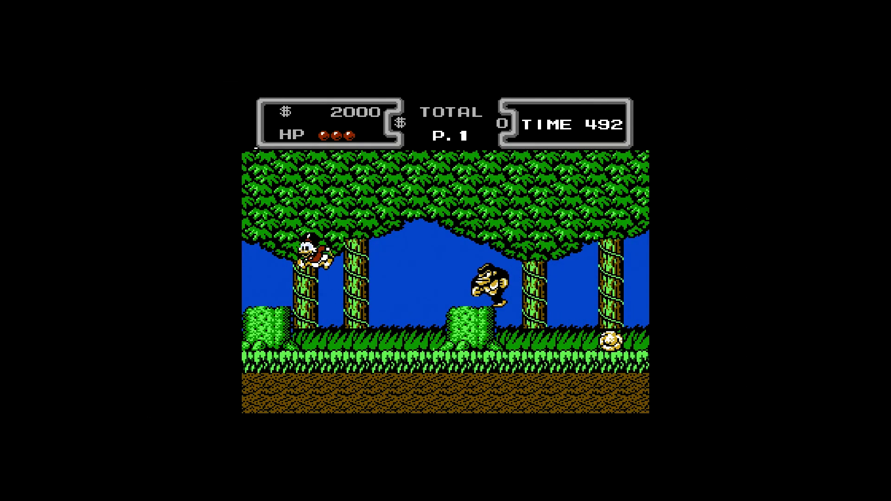
pyautogui.press('z')
pyautogui.press('Right')
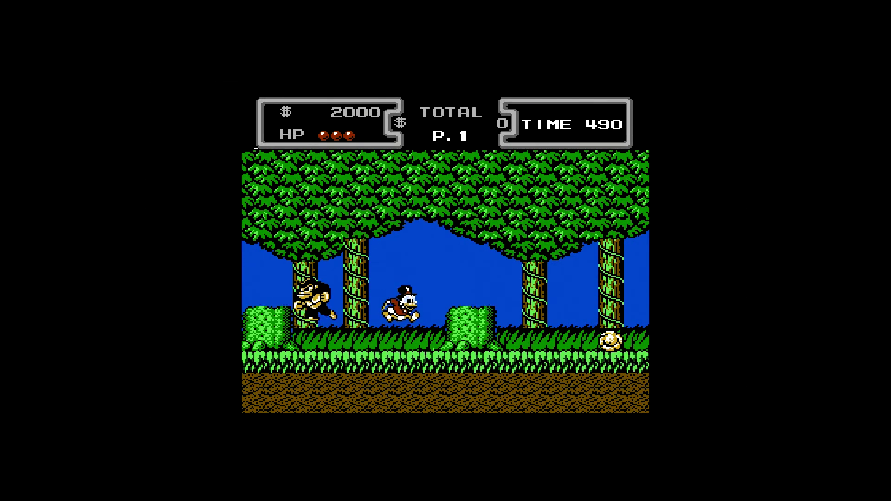
# Step: Hop right to the treasure chest and past the gorilla toward the stone ledge, reaching $2000
pyautogui.press('Right')
pyautogui.press('z')
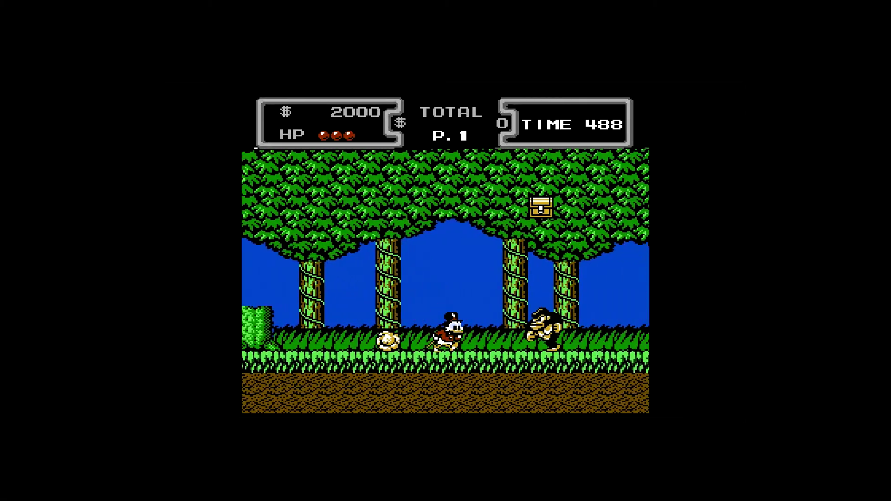
pyautogui.press('z')
pyautogui.press('Right')
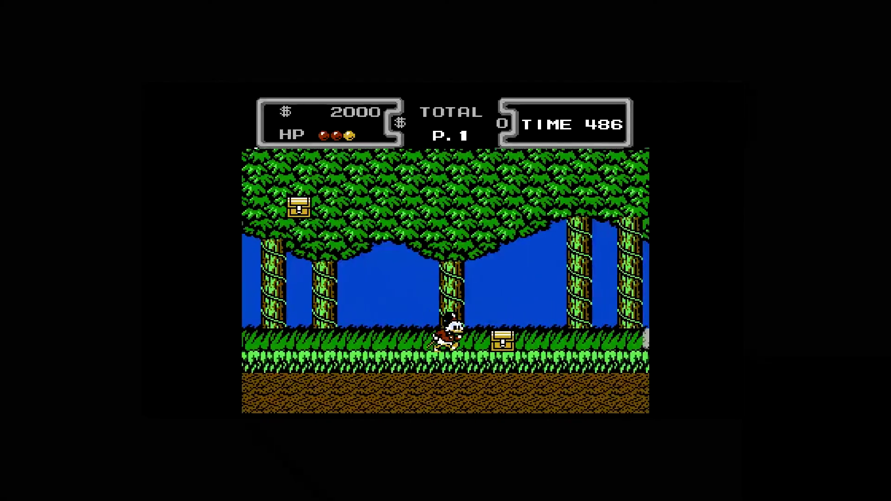
pyautogui.press('z')
pyautogui.press('Right')
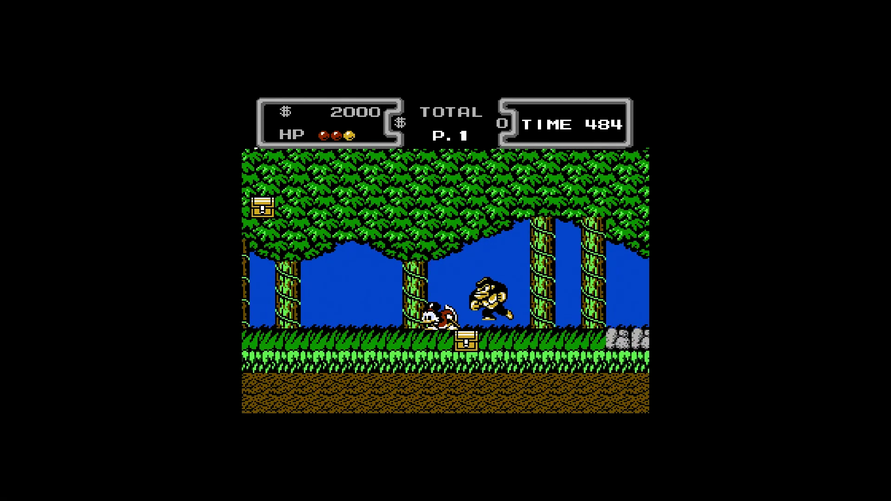
pyautogui.press('Left')
pyautogui.press('Right')
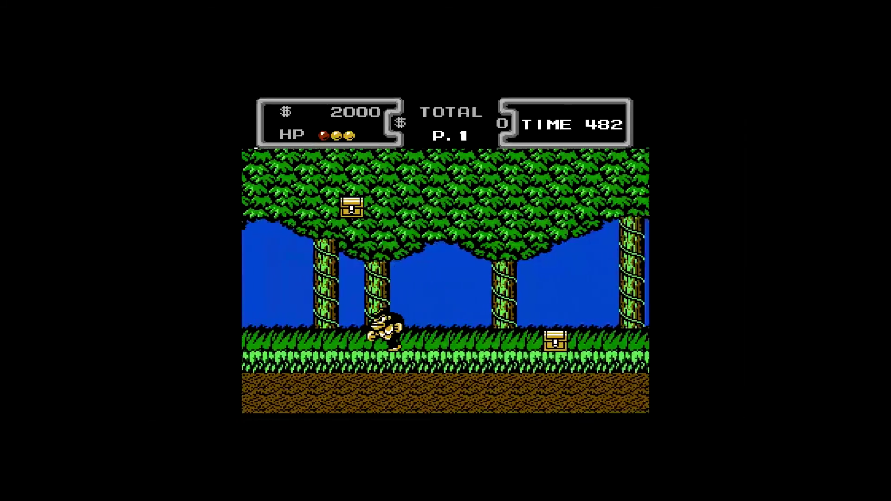
pyautogui.press('Right')
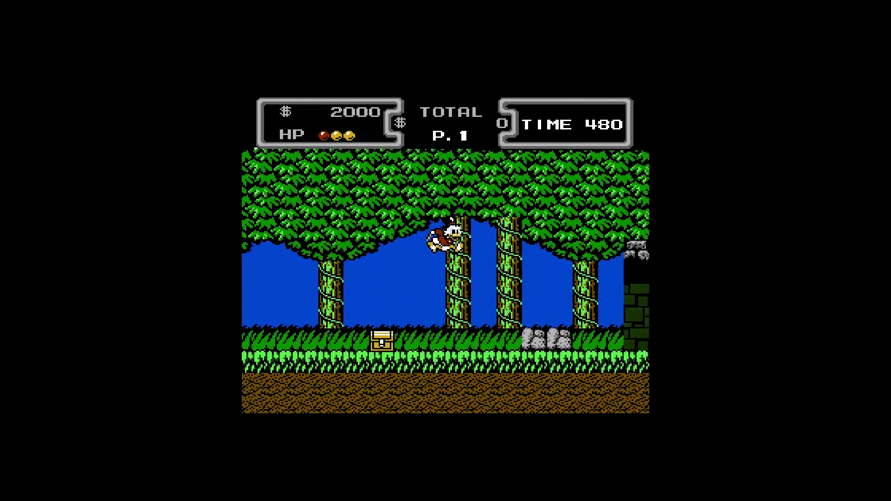
# Step: Replay the jungle after losing a life, leaping into the canopy and pogo-jumping over the gorilla
pyautogui.press('Right')
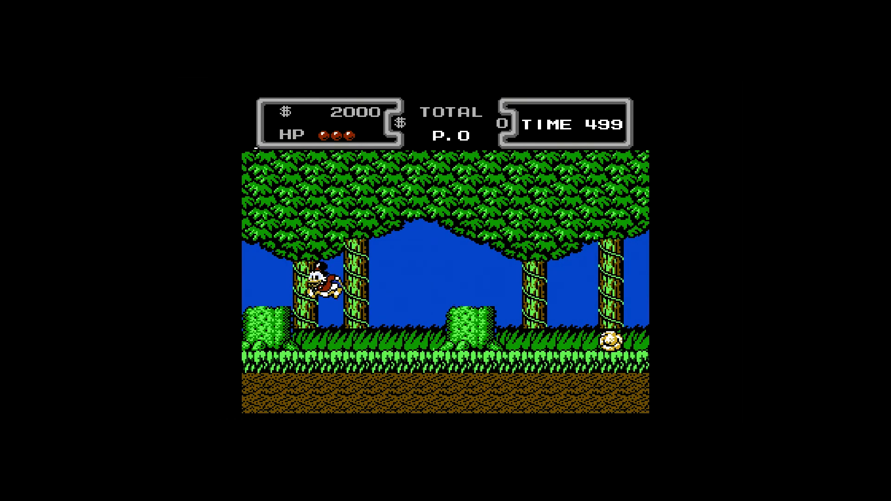
pyautogui.press('Left')
pyautogui.press('Right')
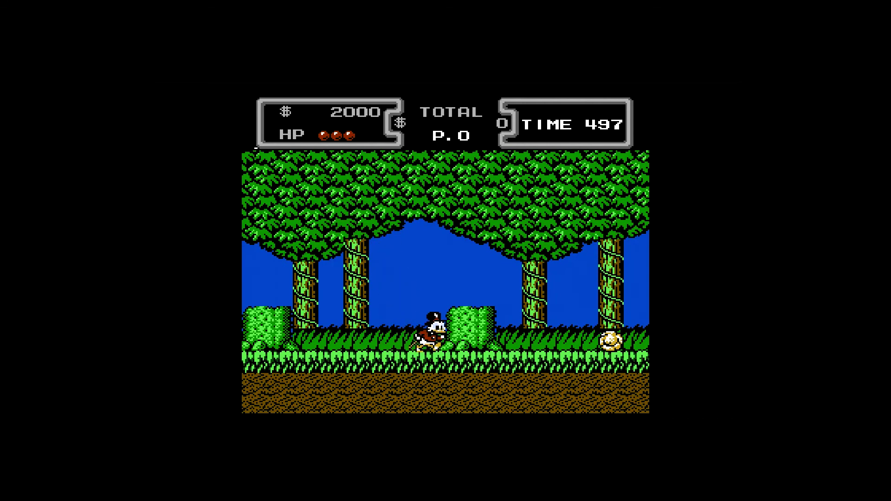
pyautogui.press('Right')
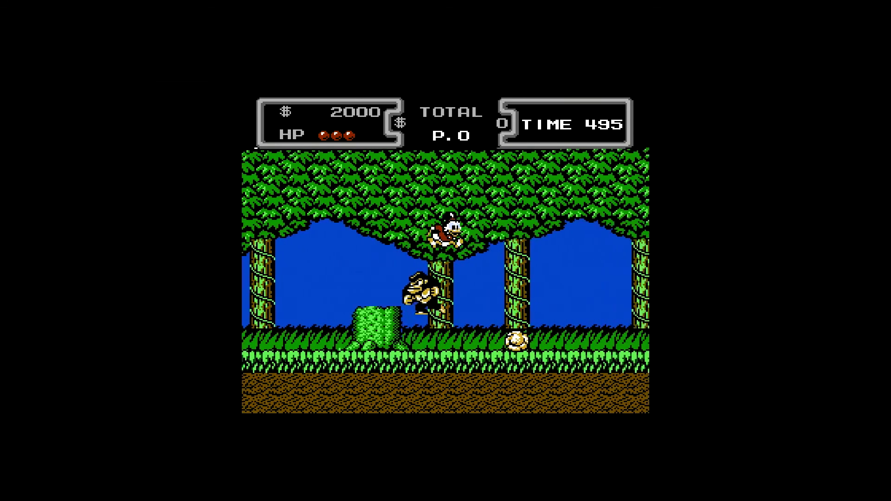
pyautogui.press('Right')
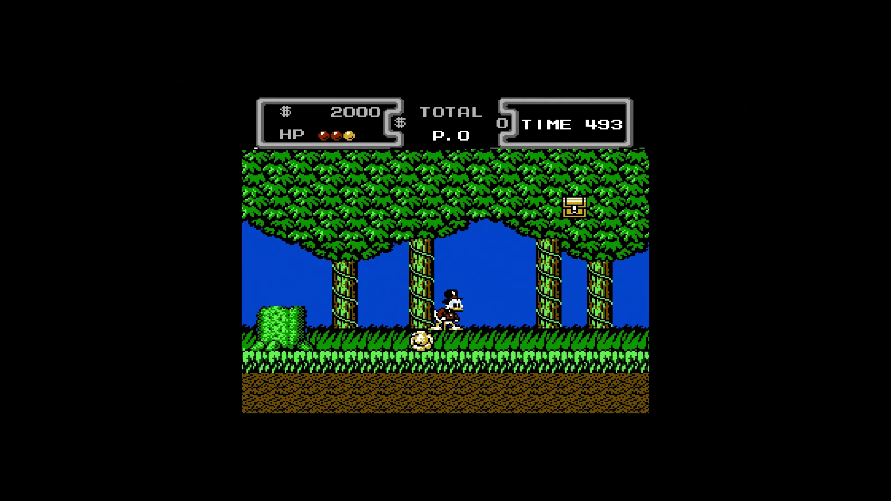
pyautogui.press('Left')
pyautogui.press('Right')
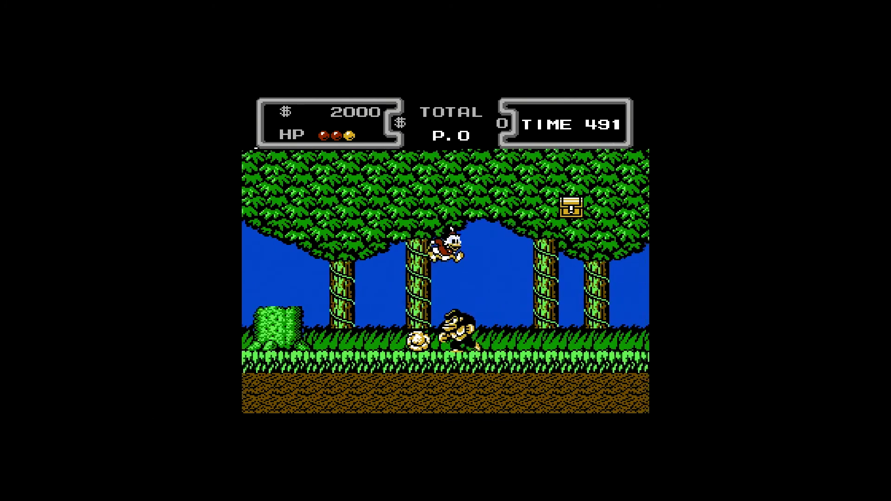